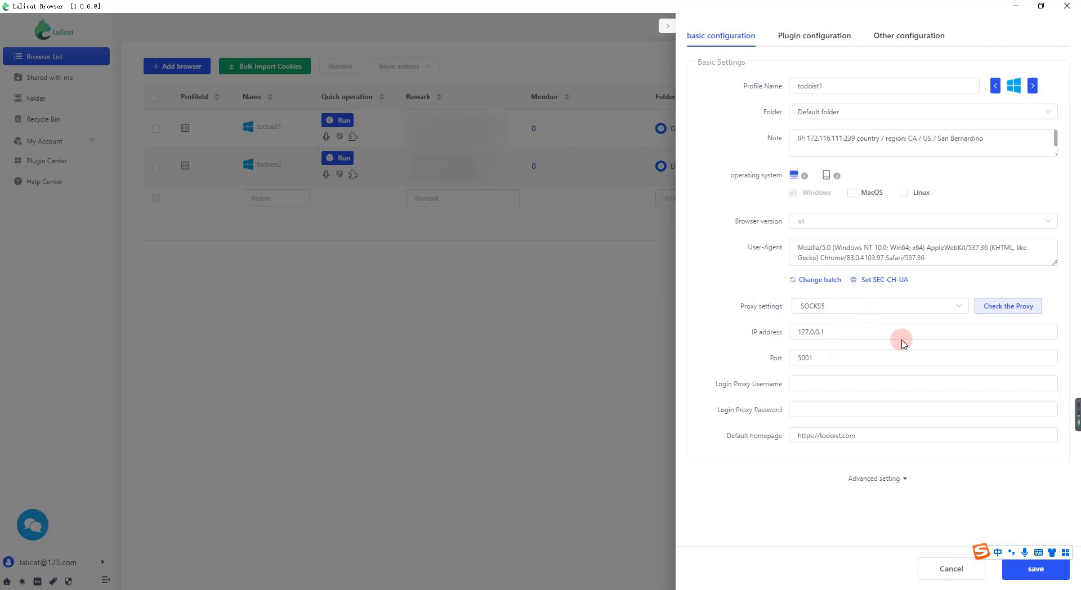
Step: Test the todoist1 profile's proxy, and in 911 S5 forward port 5001 to the San Bernardino proxy
left_click(1024, 307)
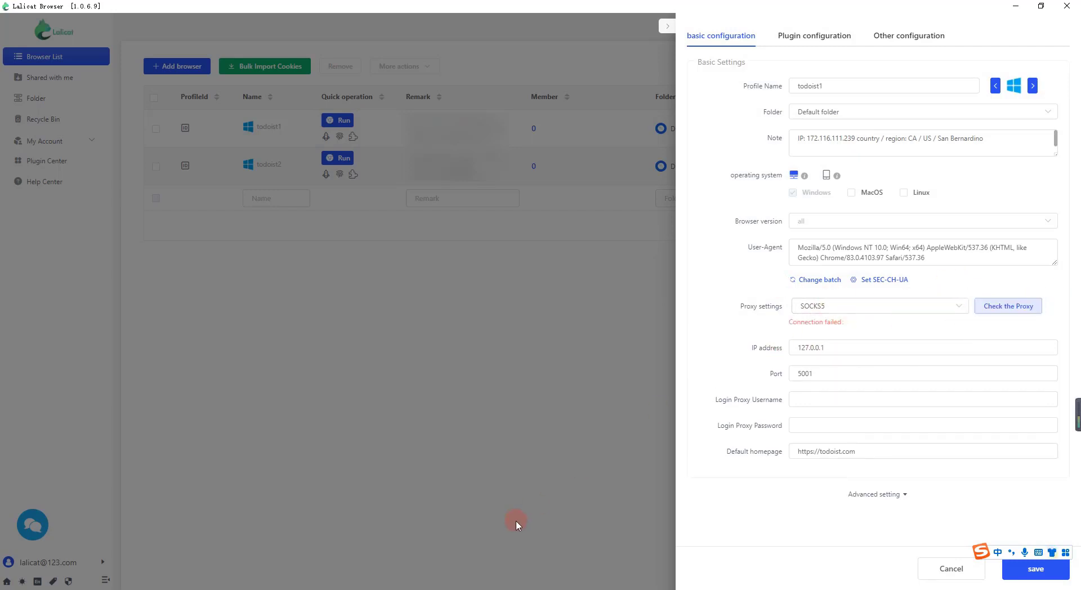
left_click(387, 586)
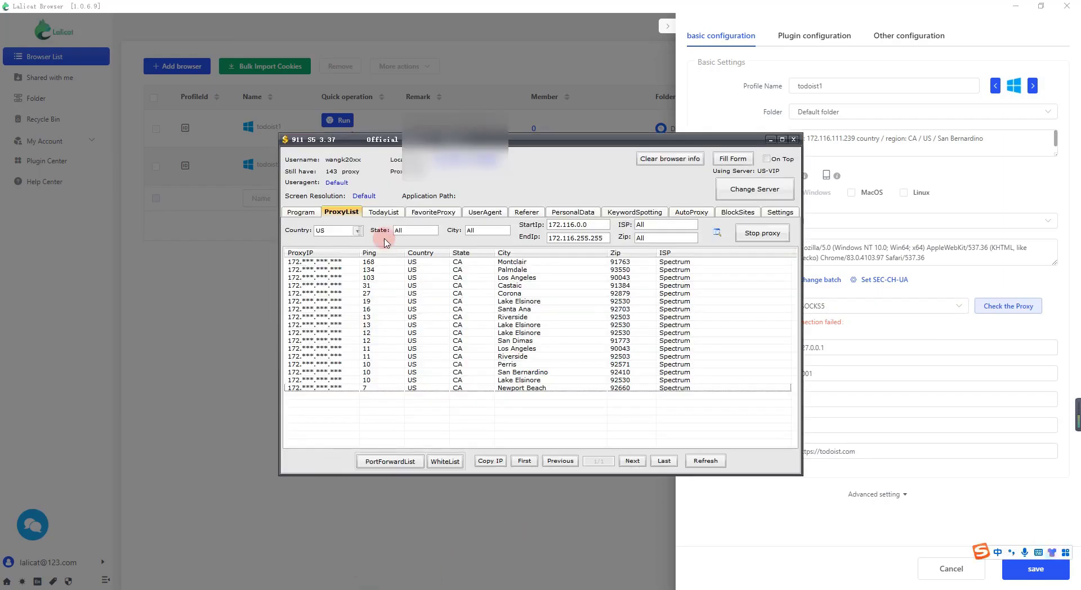
left_click(385, 213)
left_click(341, 212)
right_click(360, 277)
mouse_move(417, 301)
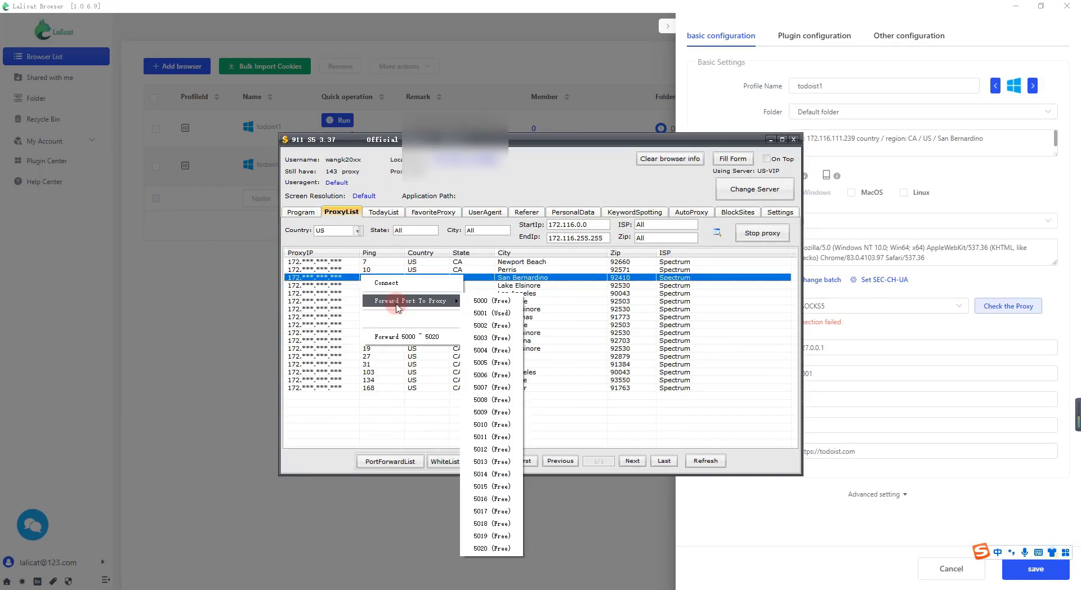
left_click(484, 313)
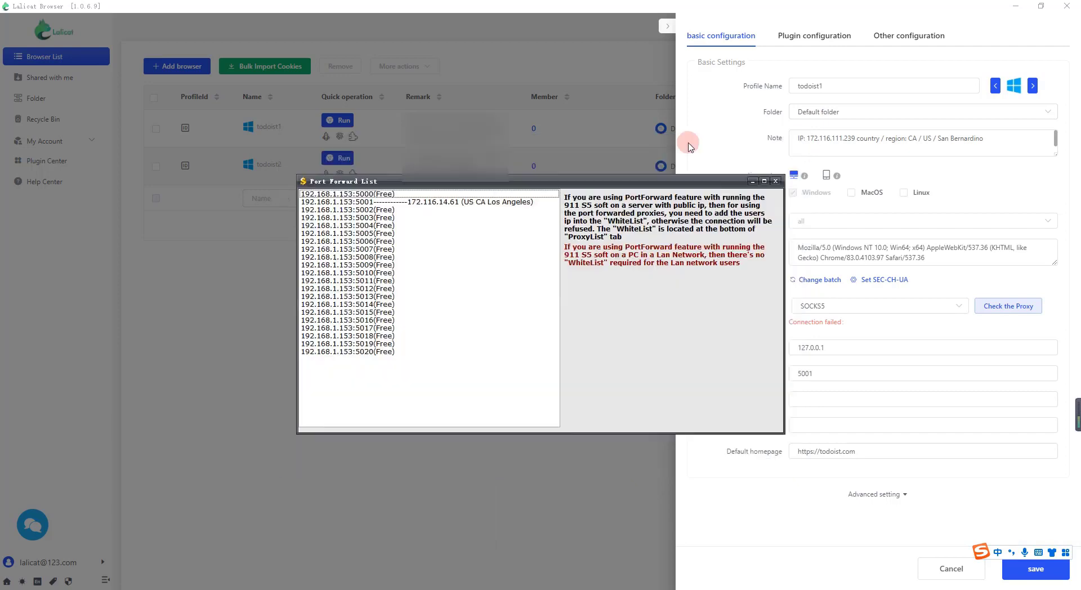
left_click(752, 181)
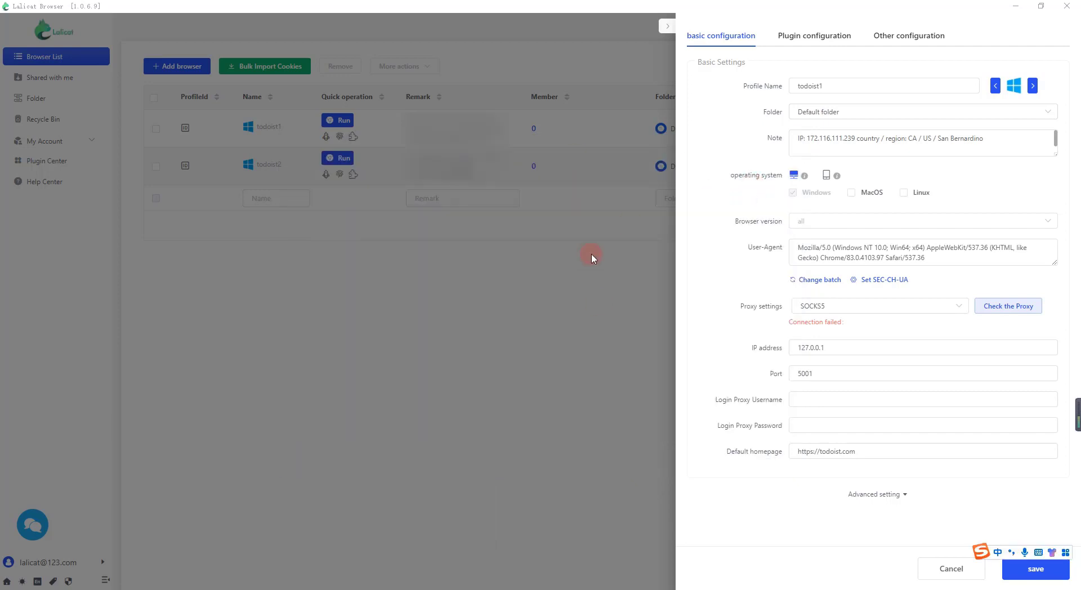
Step: Recheck the SOCKS5 proxy of the todoist1 profile and save the profile
left_click(998, 307)
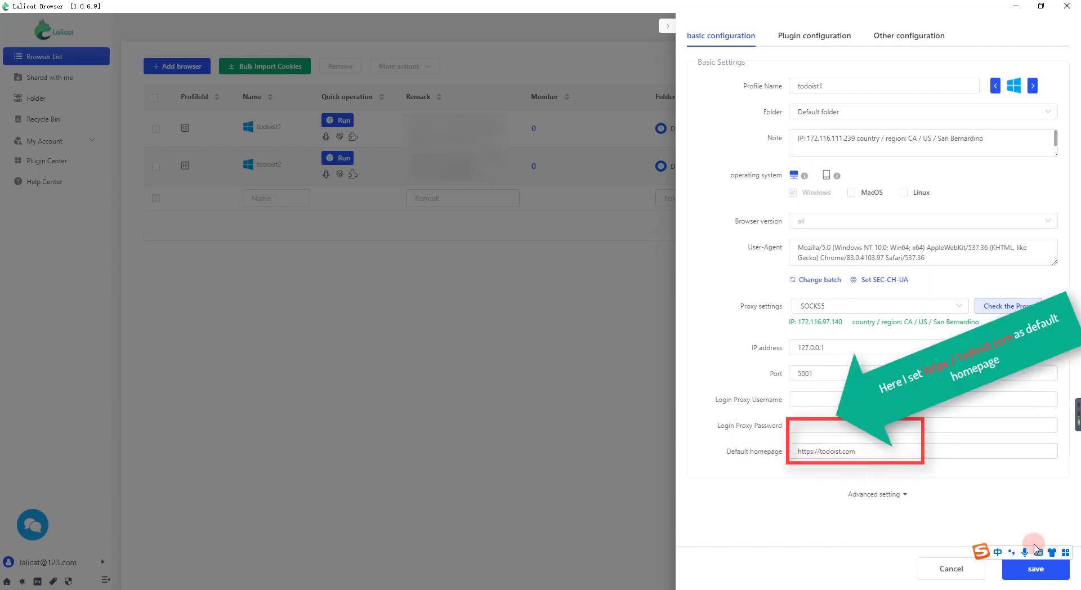
left_click(1035, 570)
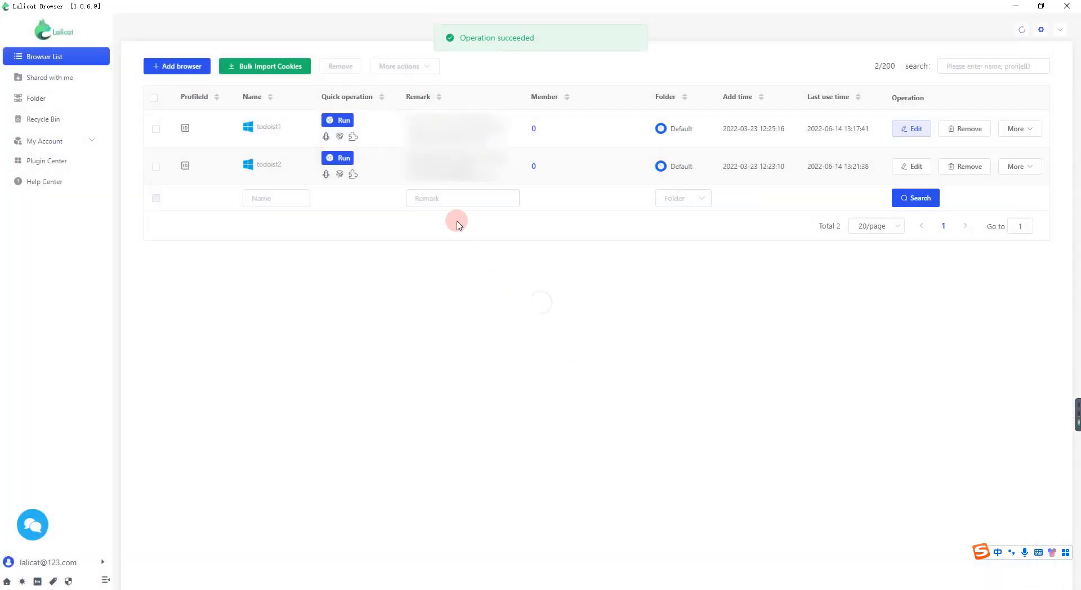
Step: Open the todoist2 profile's settings, check its SOCKS5 proxy and save the profile
left_click(911, 167)
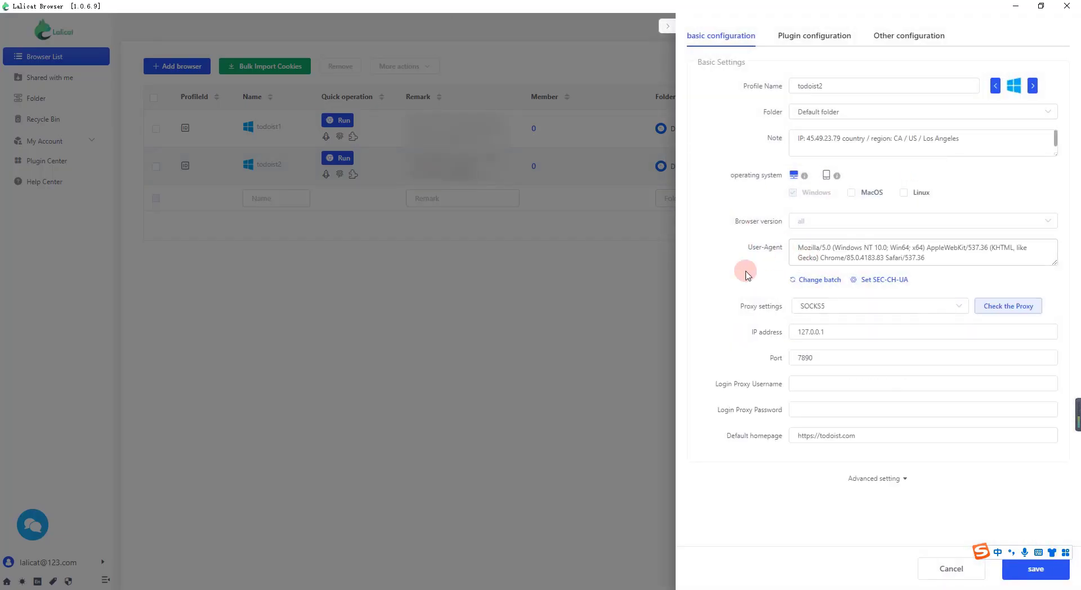
left_click(1012, 309)
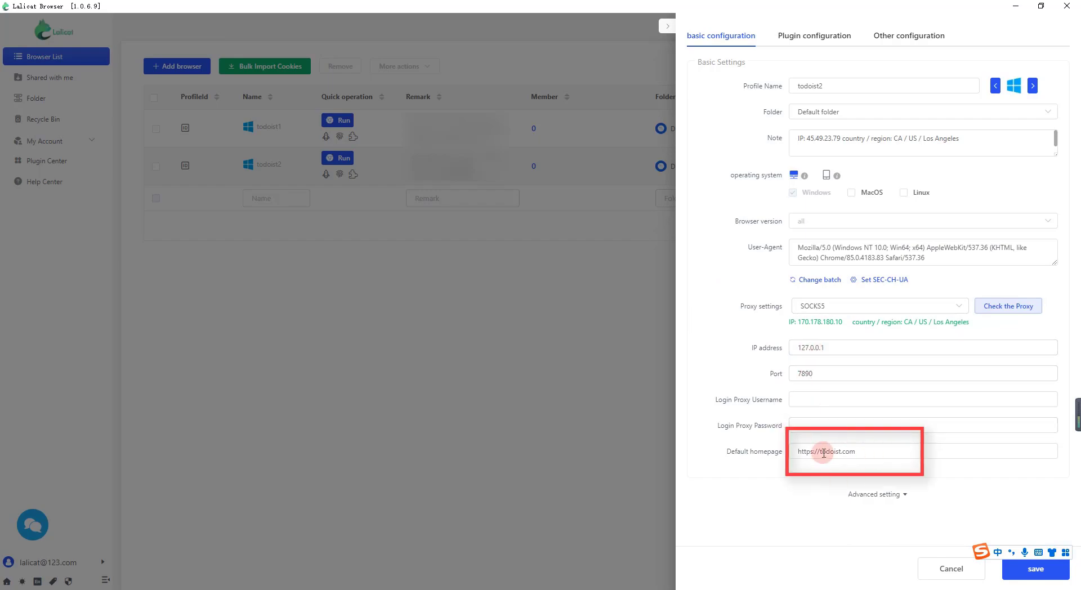
left_click(1036, 569)
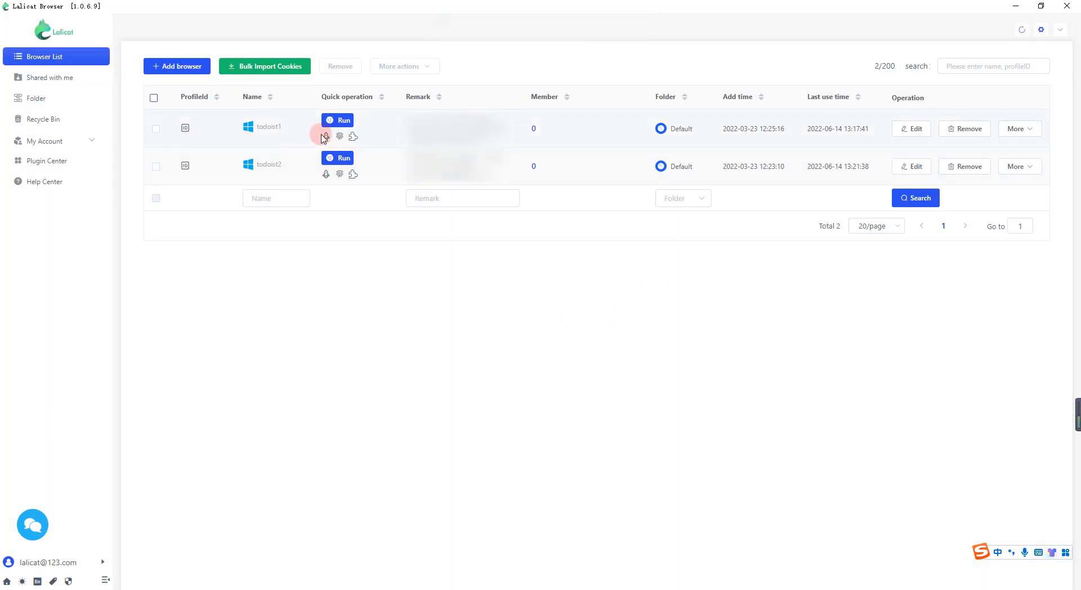
Step: Launch the todoist1 profile, skipping the session lock, and open Todoist's free sign-up page
left_click(336, 122)
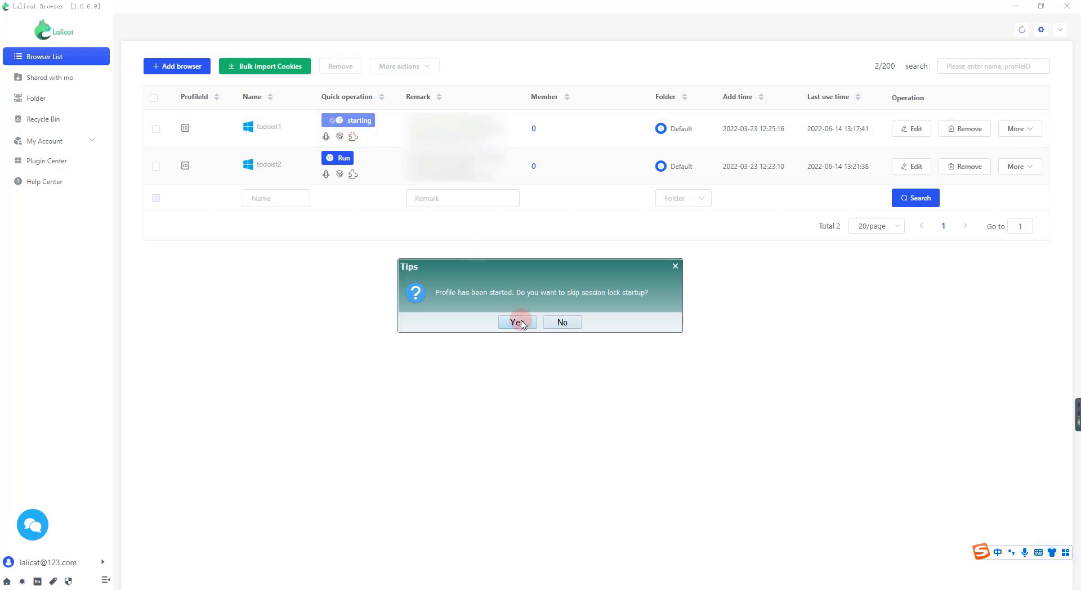
left_click(518, 322)
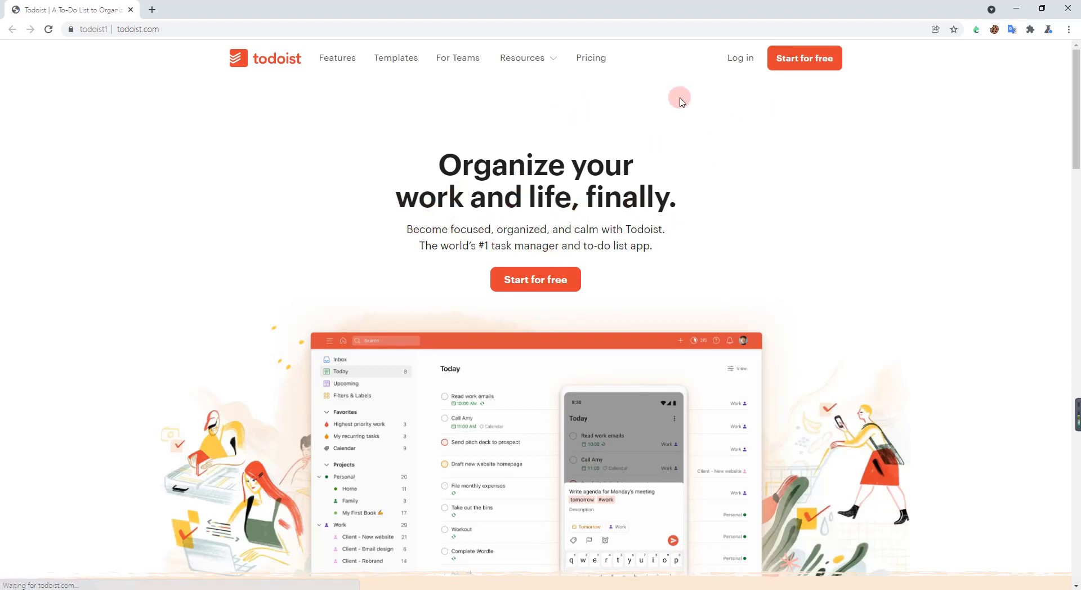
left_click(815, 61)
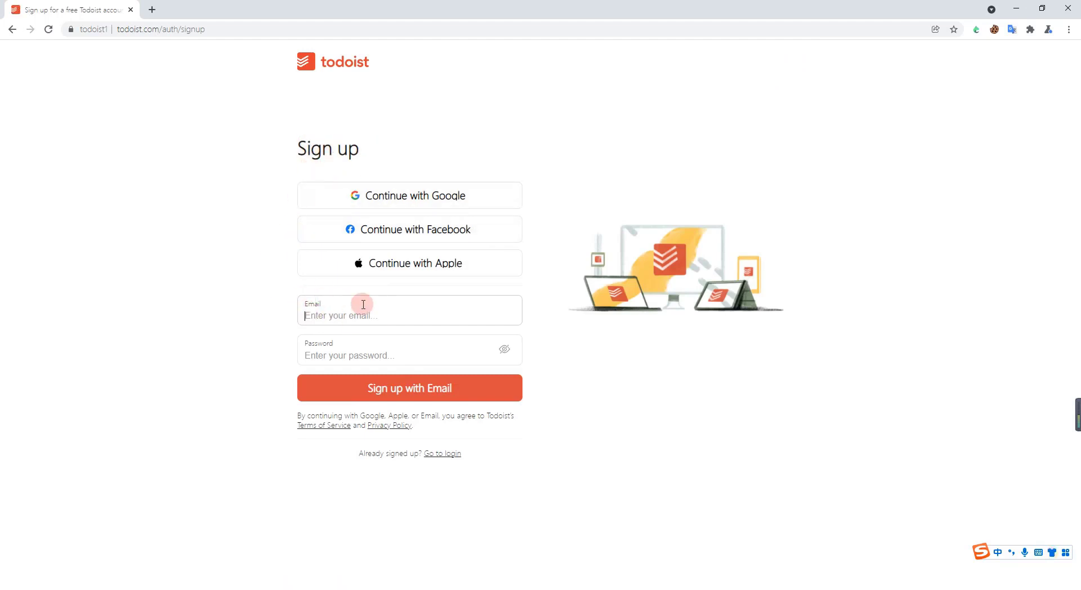
Step: Sign up for Todoist in the todoist1 profile with the first account's e-mail address and password
left_click(405, 314)
key("ctrl+v")
left_click(437, 352)
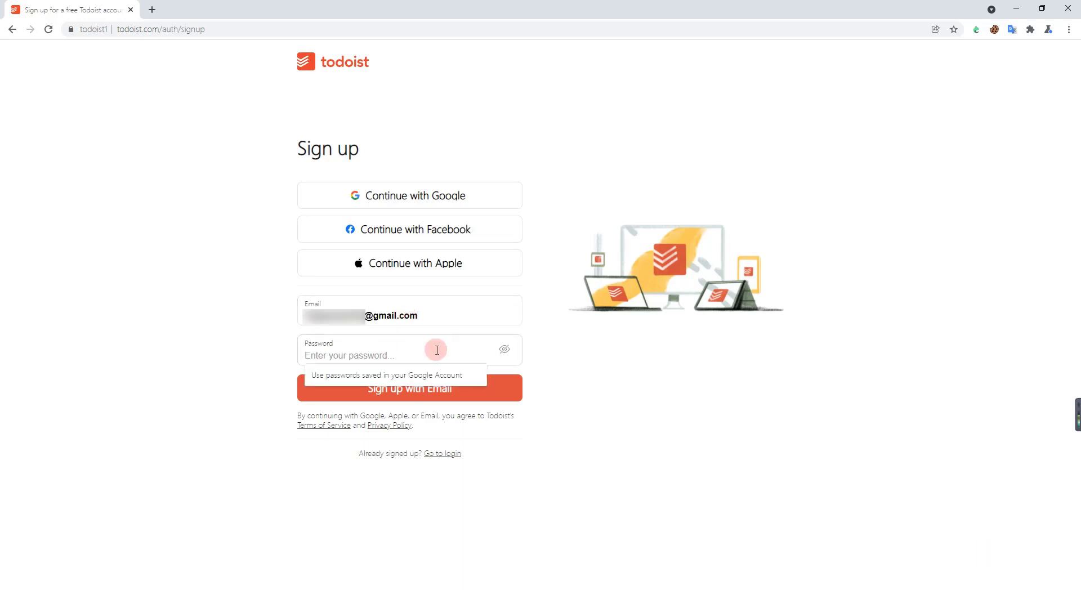
key("ctrl+v")
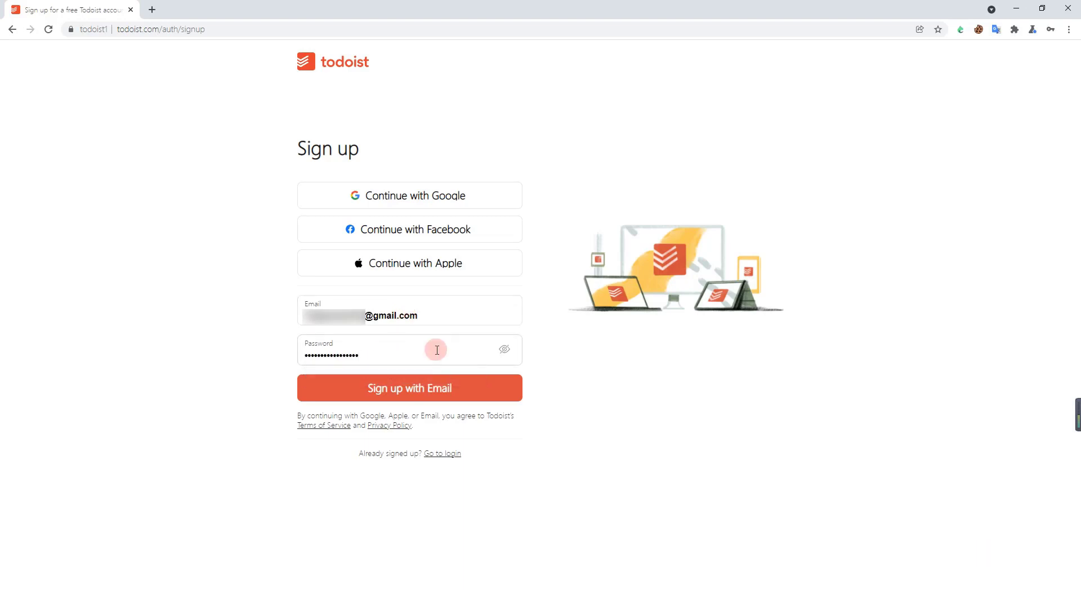
left_click(389, 388)
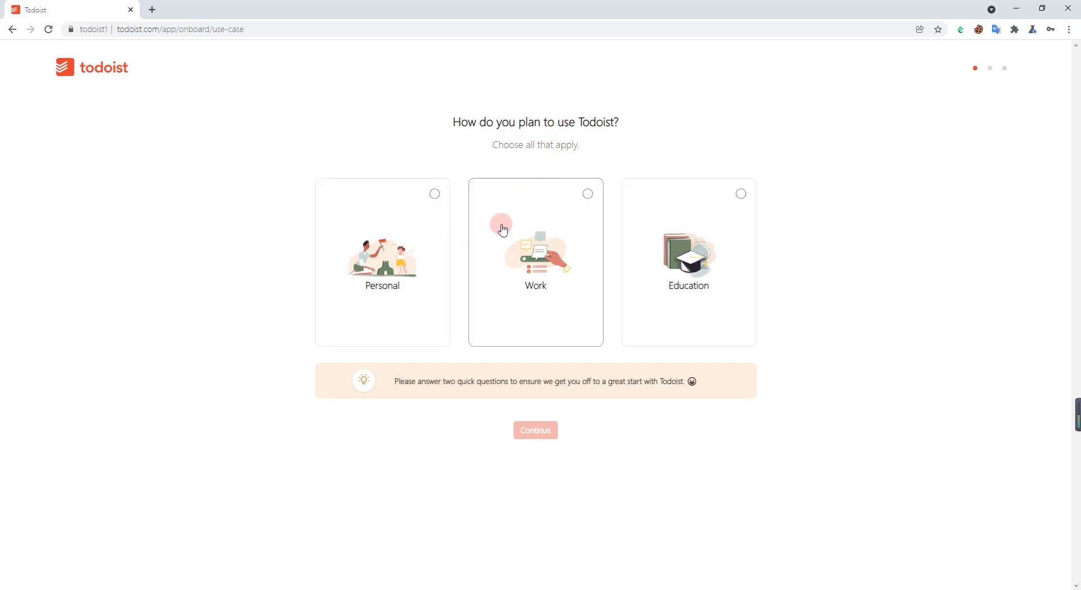
Step: Answer the onboarding questions with Personal as the planned use and Beginner as the experience level
left_click(396, 233)
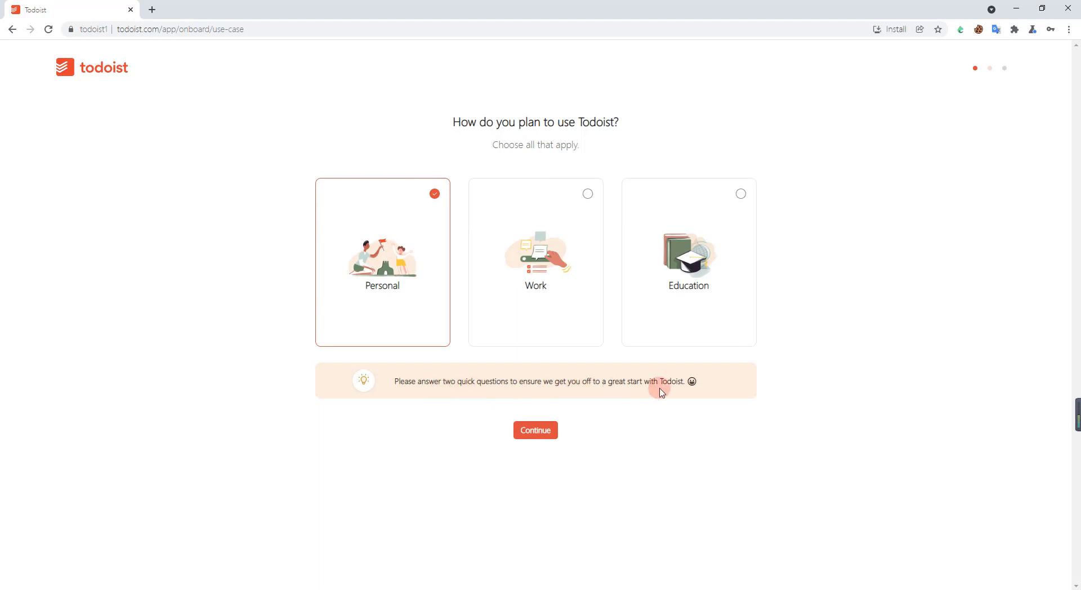
left_click(536, 430)
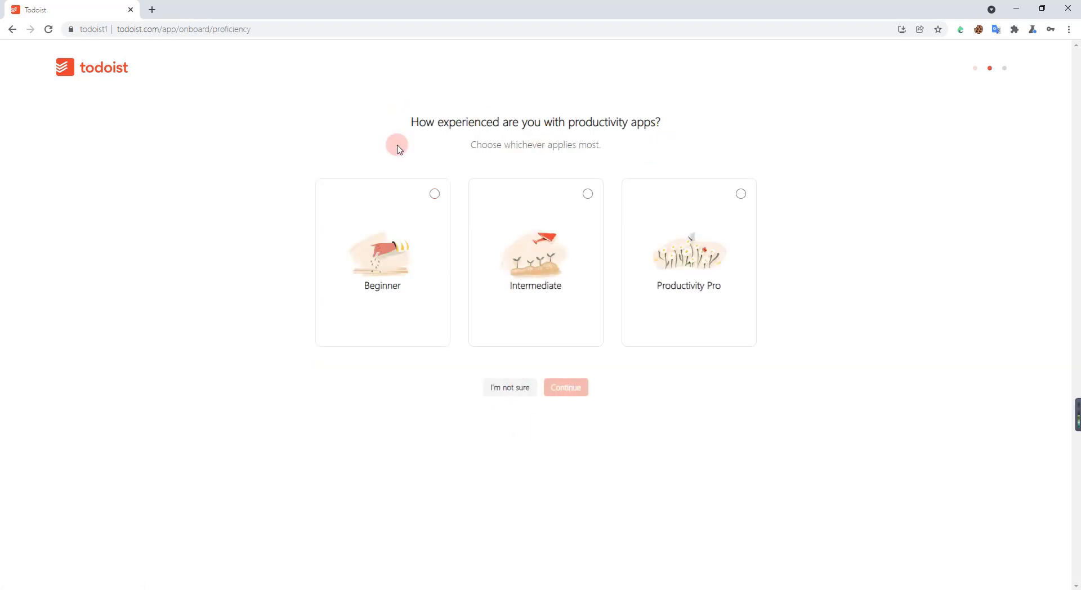
left_click(387, 210)
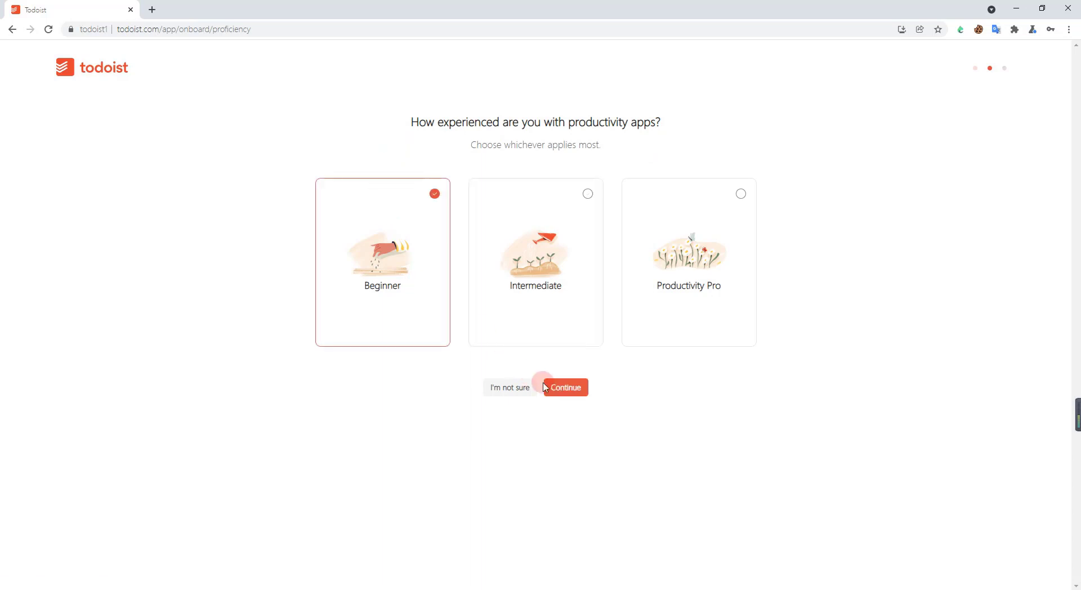
left_click(545, 387)
Step: Enter the account holder's name in the Todoist profile and launch Todoist
left_click(555, 363)
type("4")
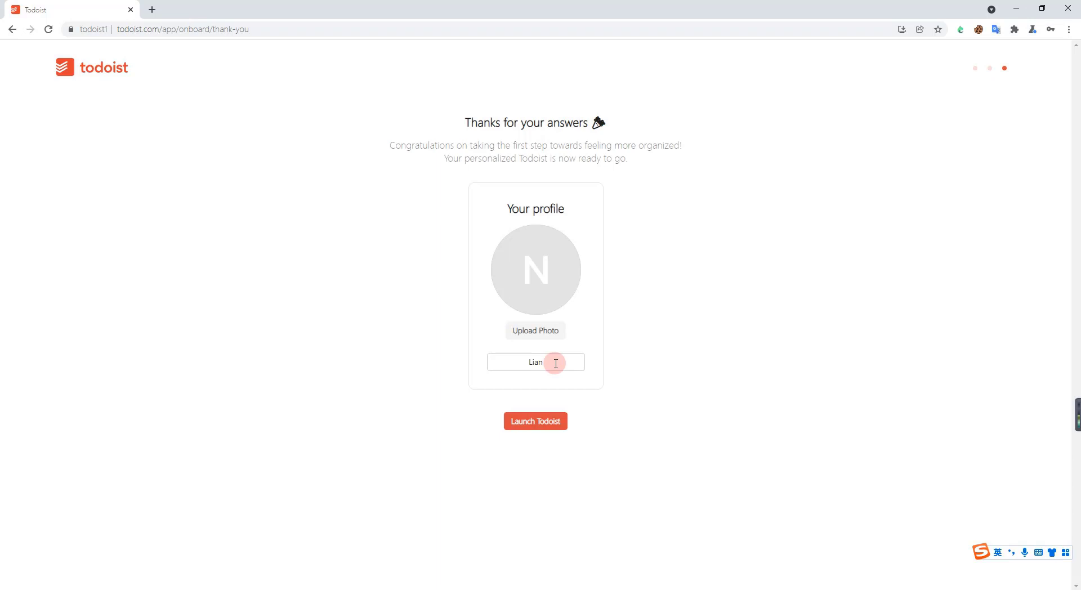
left_click(540, 404)
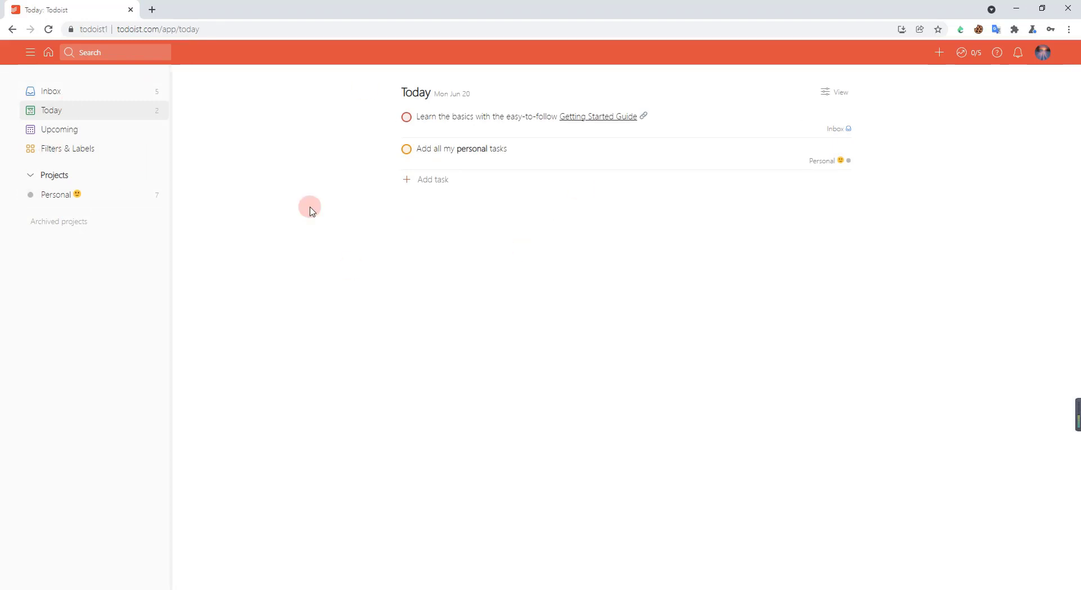
Step: Add a task named "Watching a movie" to today's list in the Inbox
left_click(430, 181)
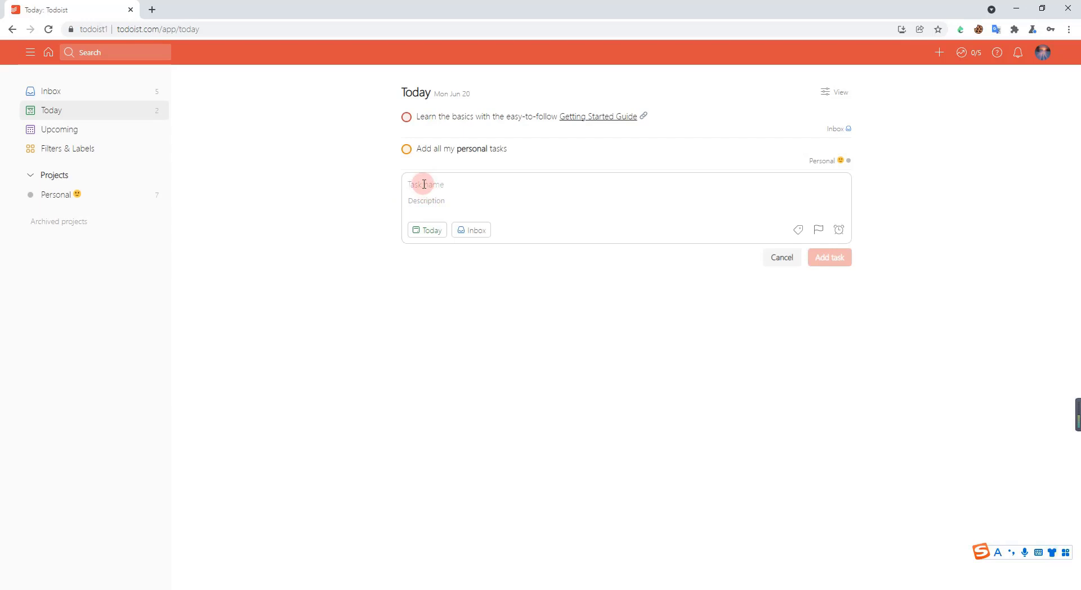
type("Watching a movie")
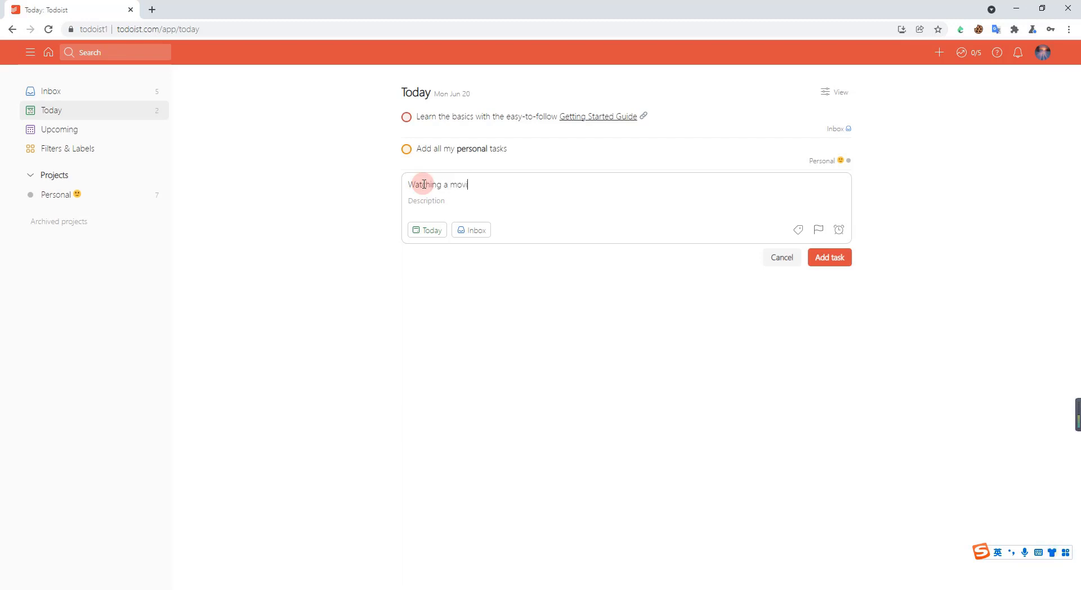
left_click(832, 254)
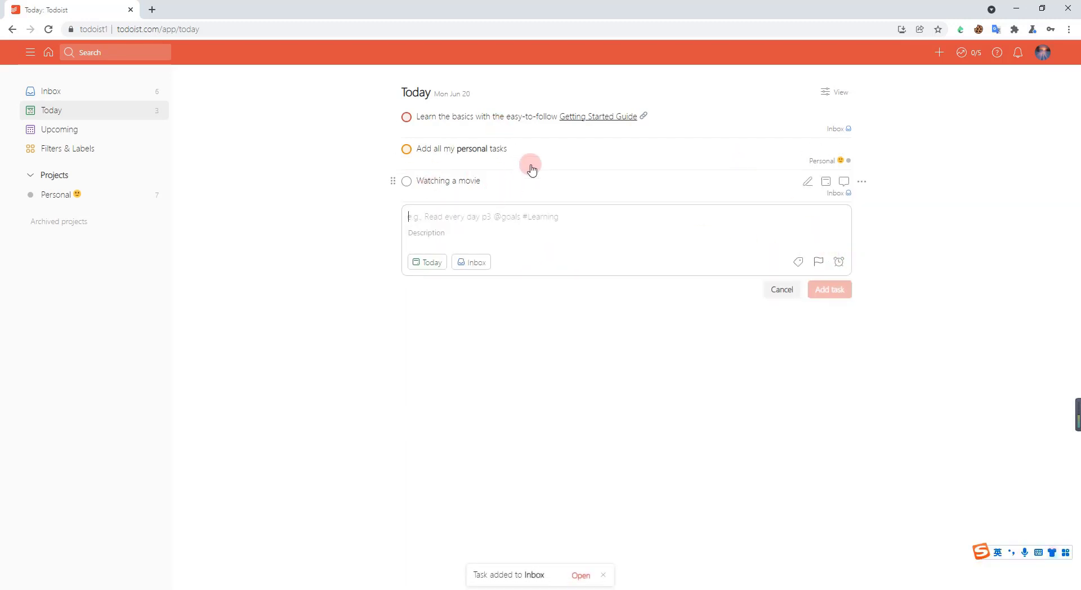
Step: Complete the "Add all my personal tasks" task, and view the Getting Started Guide task's edit form without changing it
left_click(407, 149)
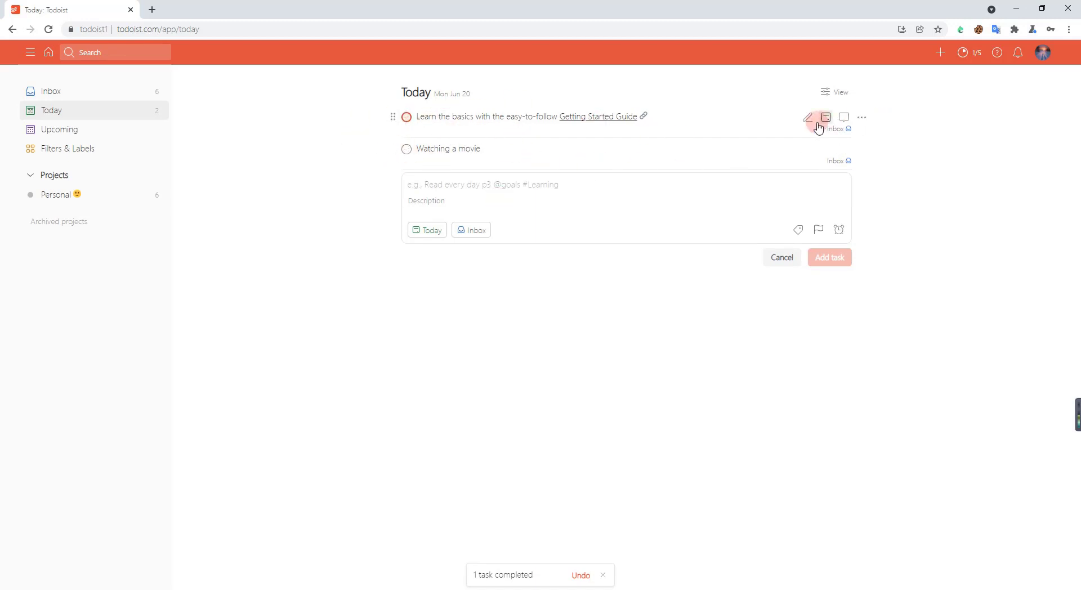
left_click(808, 119)
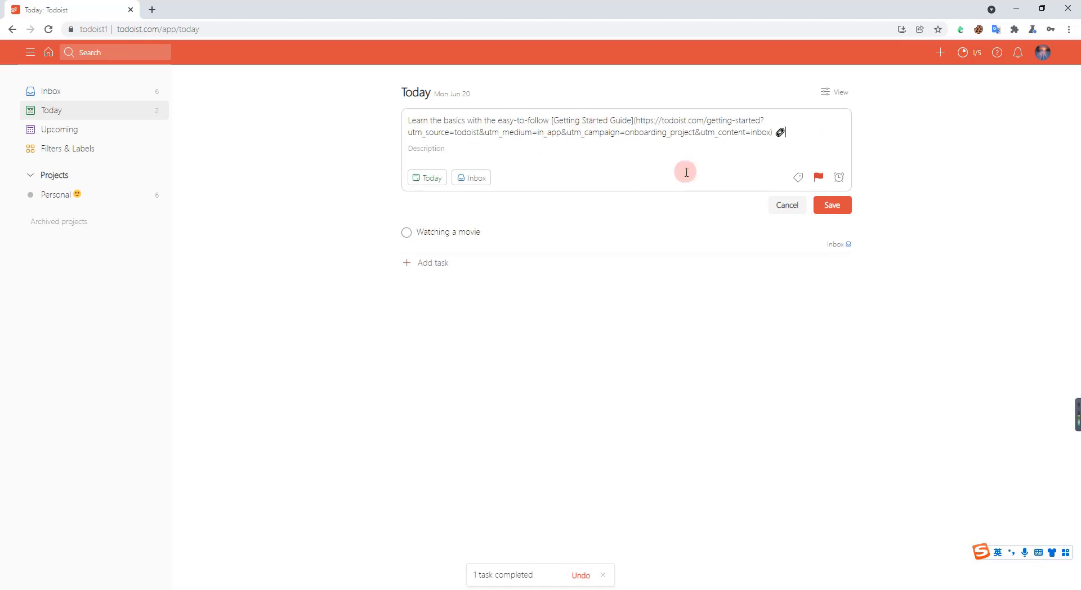
left_click(781, 209)
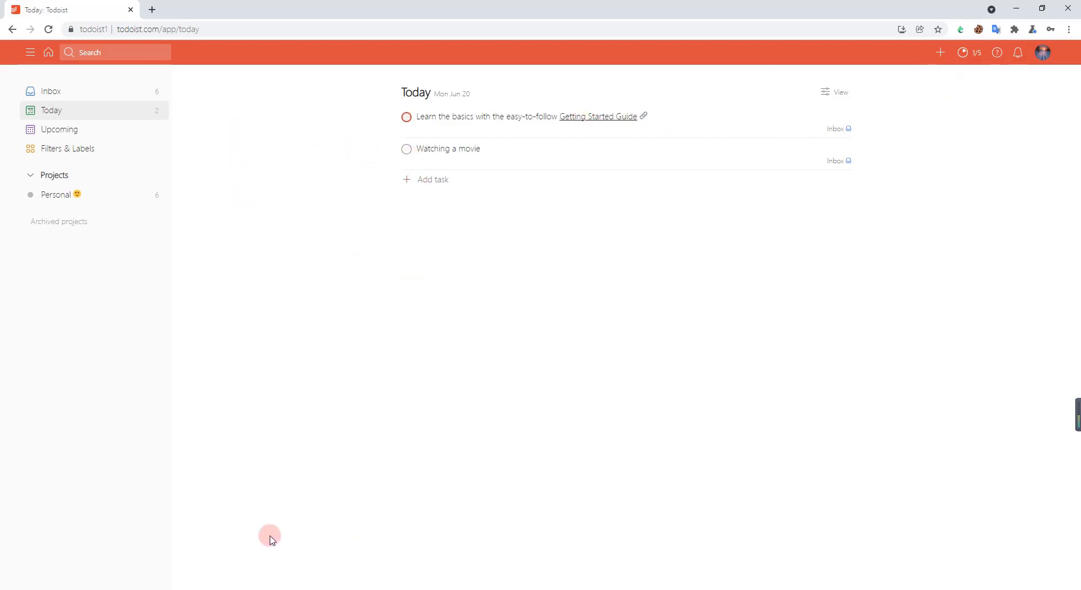
Step: Switch to Lalicat Browser, launch the todoist2 profile skipping the session lock, and open Todoist's free sign-up page
left_click(252, 574)
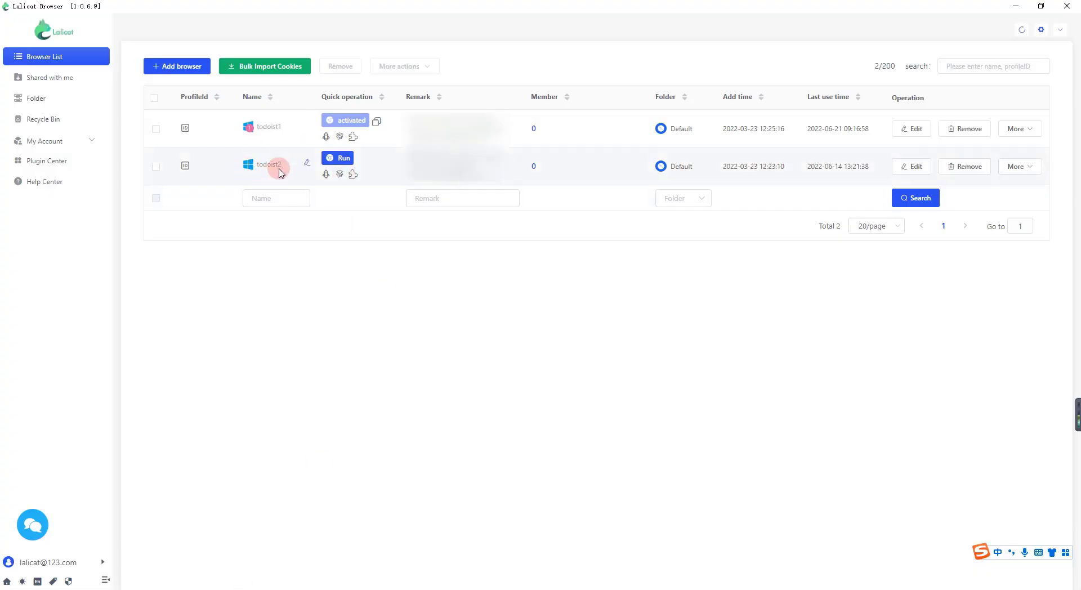
left_click(330, 159)
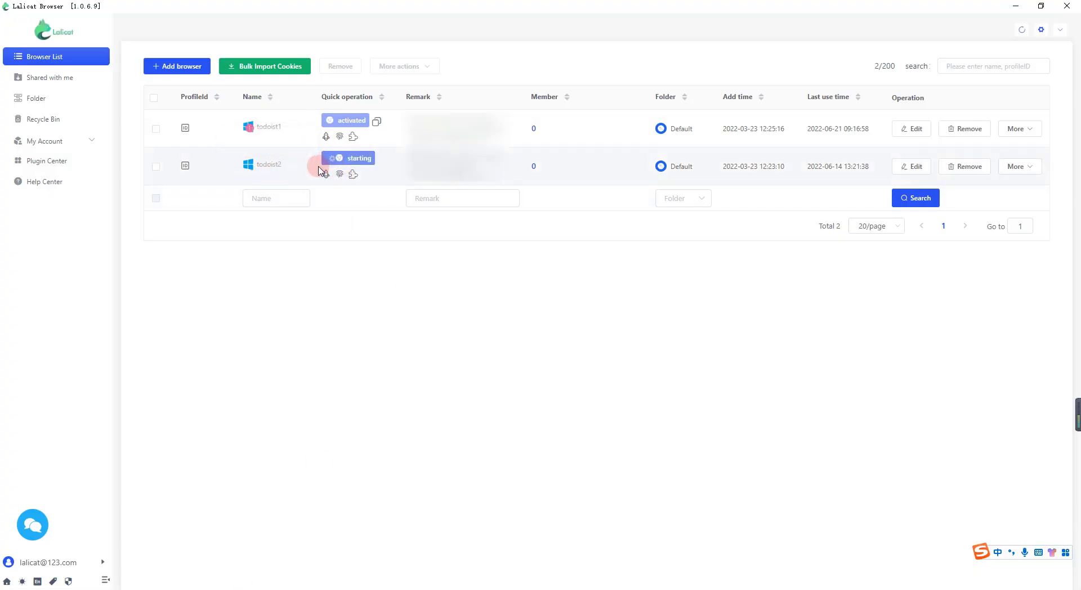
left_click(515, 322)
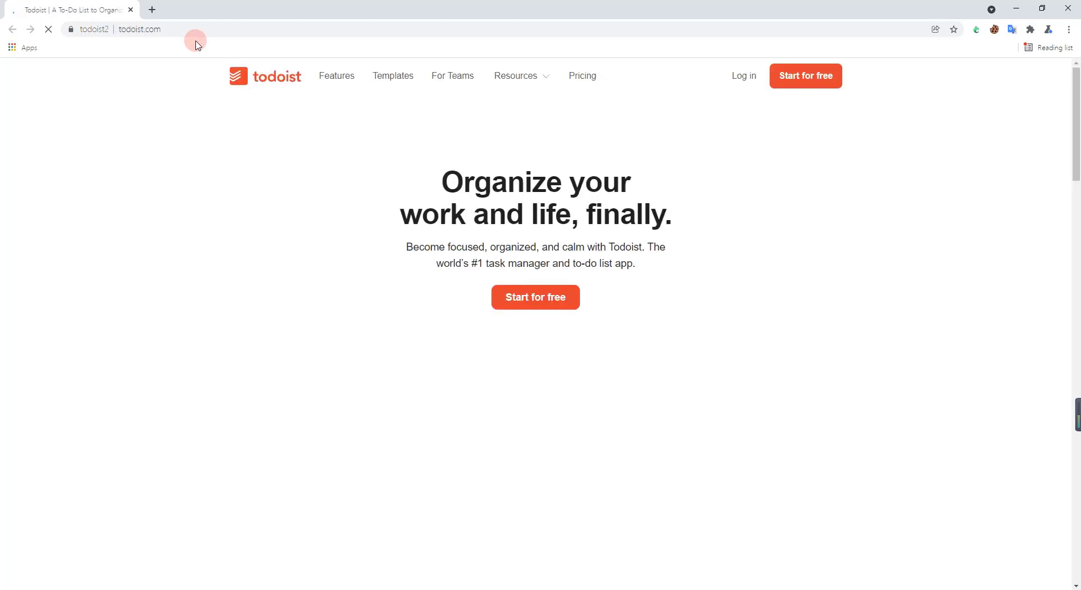
left_click(811, 82)
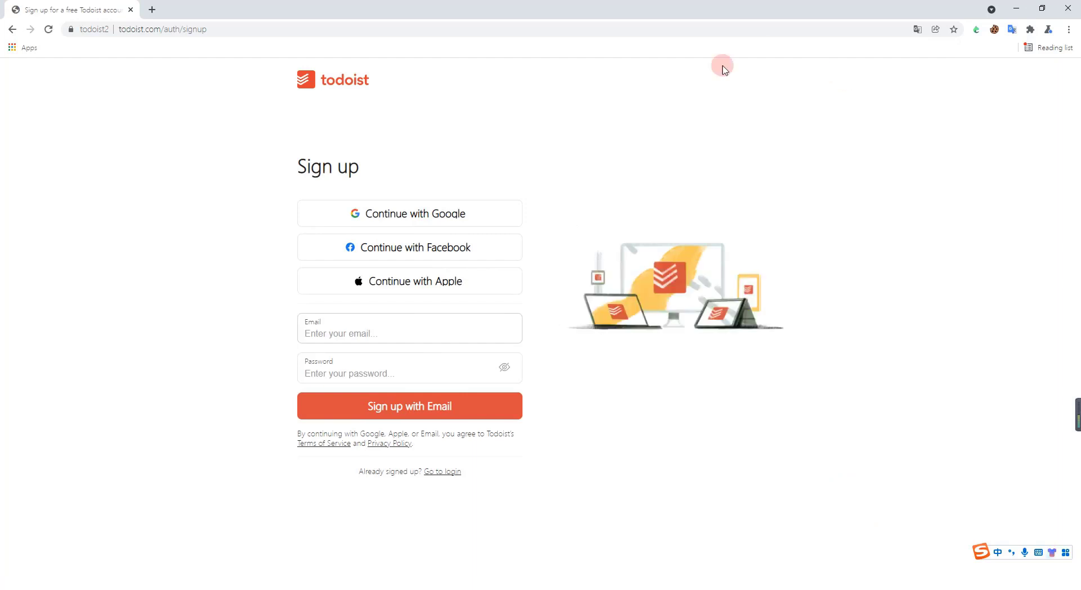
Step: Sign up for Todoist in the todoist2 profile with the second account's e-mail address and password
left_click(345, 331)
key("ctrl+v")
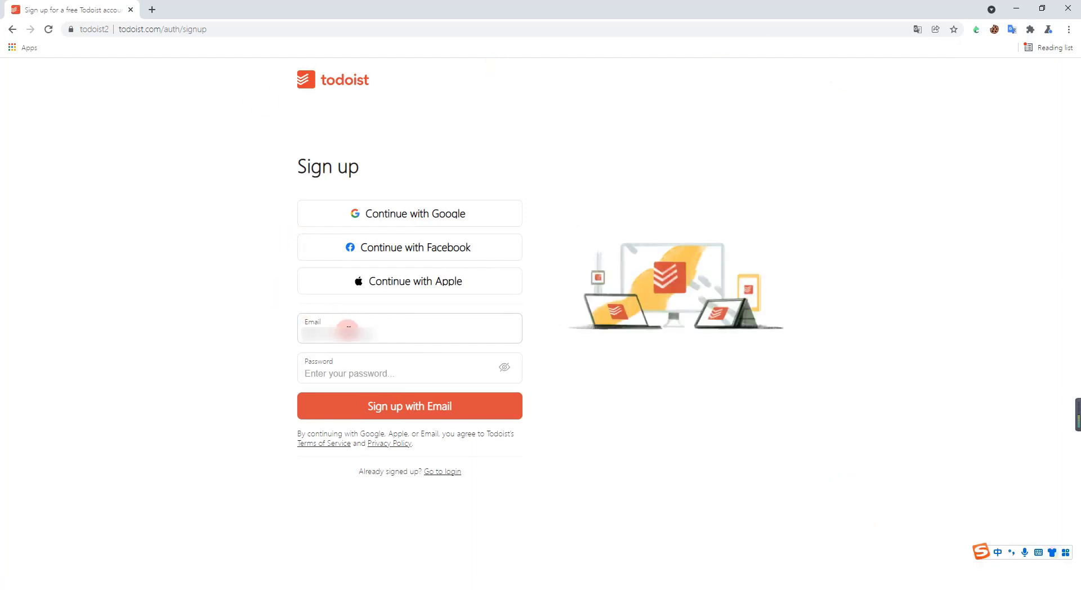
left_click(360, 372)
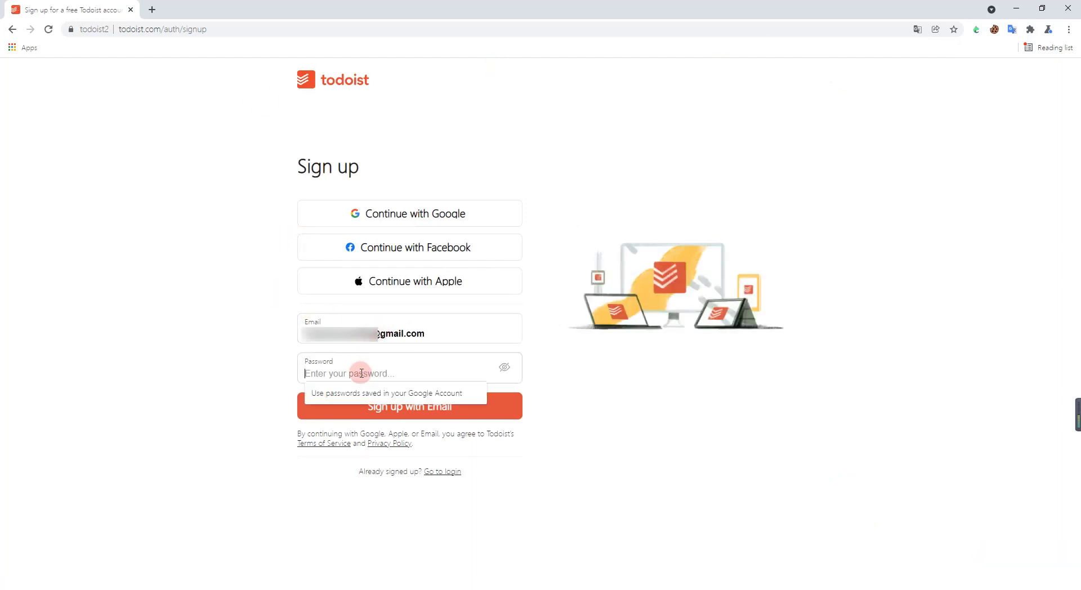
key("ctrl+v")
left_click(380, 410)
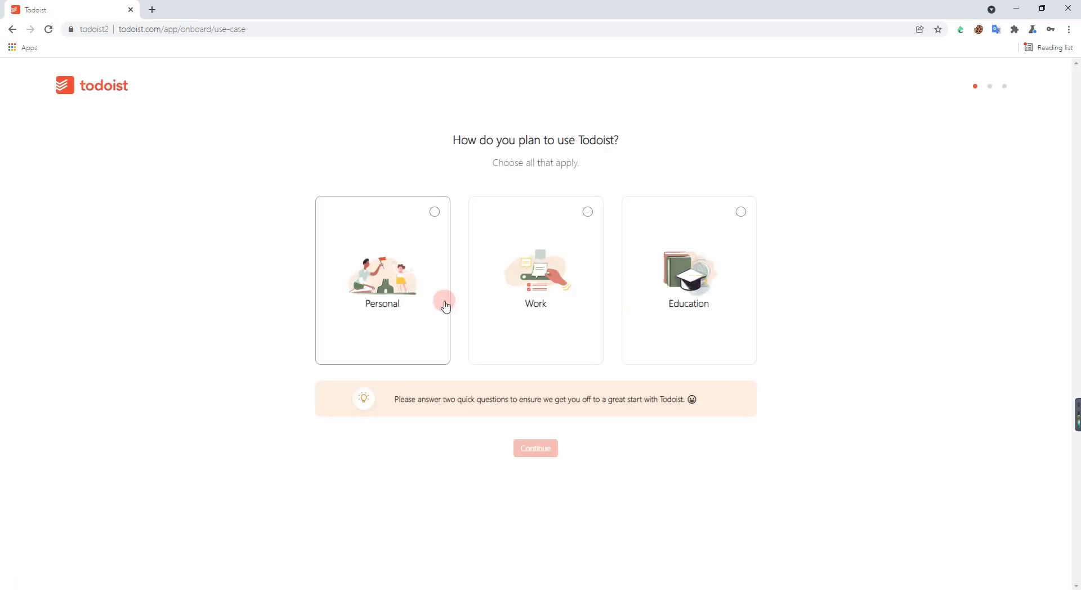
Step: Finish Todoist's onboarding with Work use and Beginner experience, adding the green cat logo photo and the profile name Lalicat, and launch Todoist
left_click(511, 309)
left_click(530, 448)
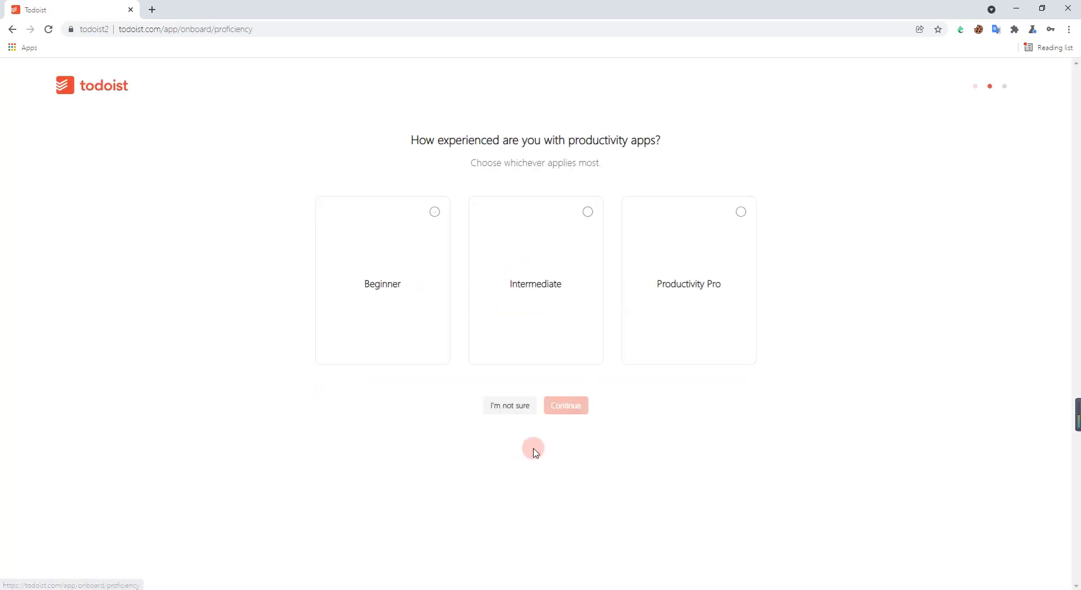
left_click(431, 365)
left_click(563, 408)
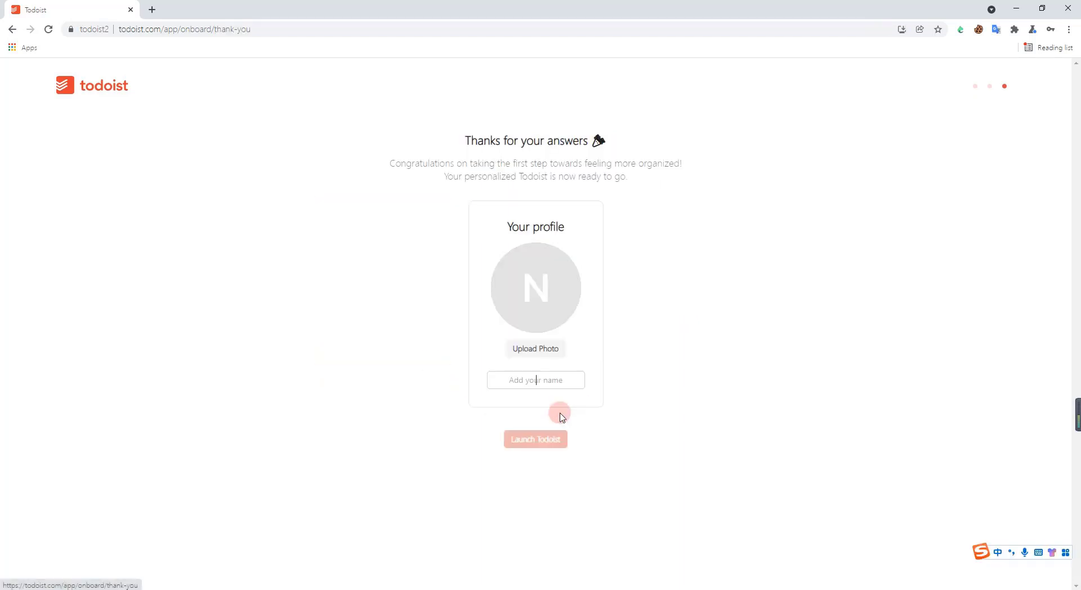
type("Lalicat")
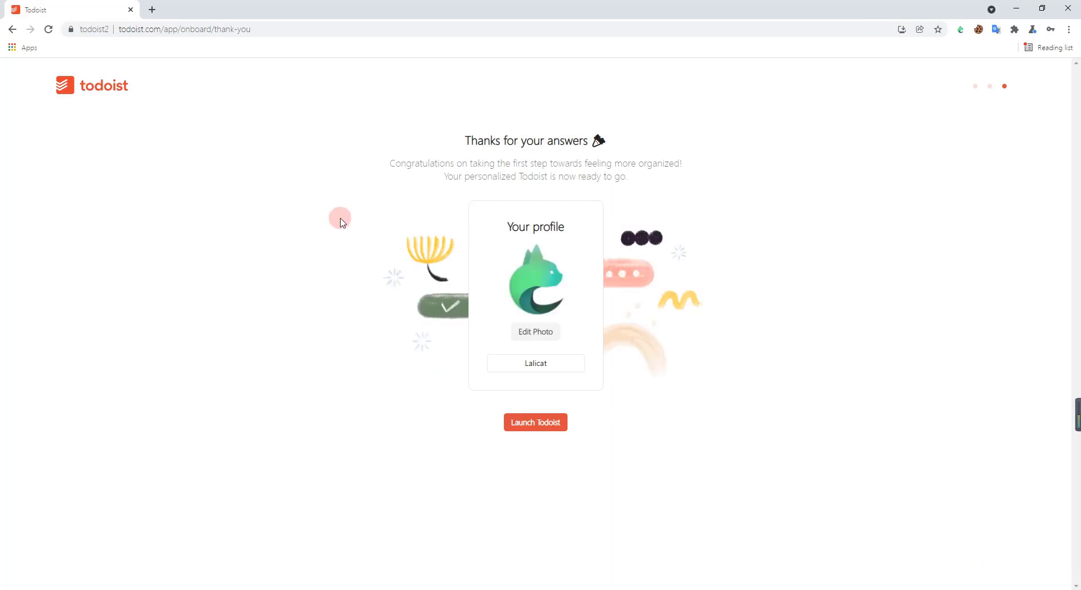
left_click(534, 427)
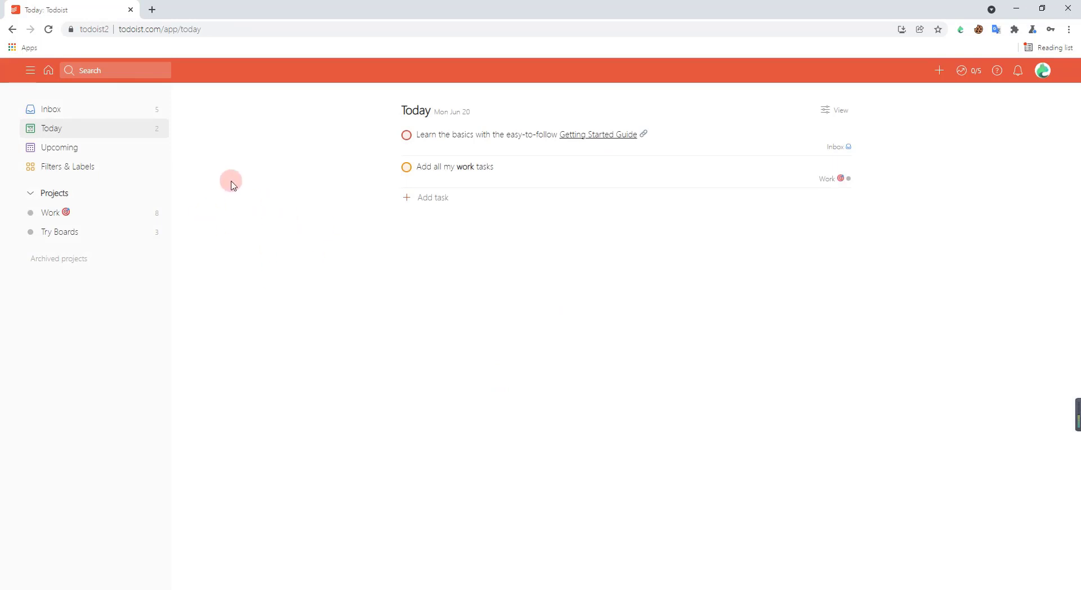
Step: Add two tasks named "Youtube channel" and "Twitter" to today's list in the Inbox
left_click(434, 200)
type("Youtube channel")
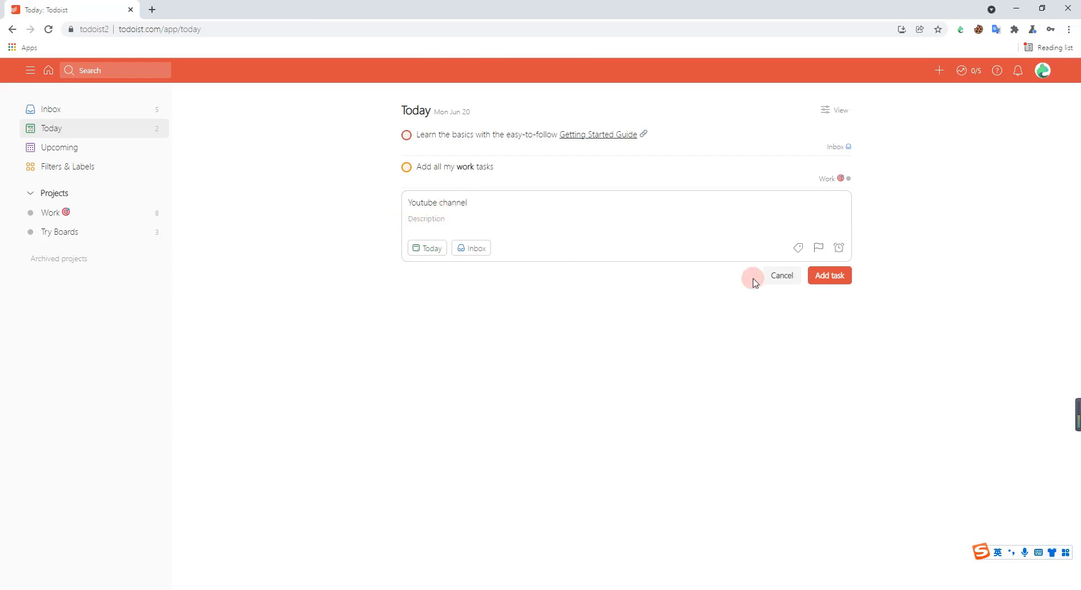
left_click(828, 277)
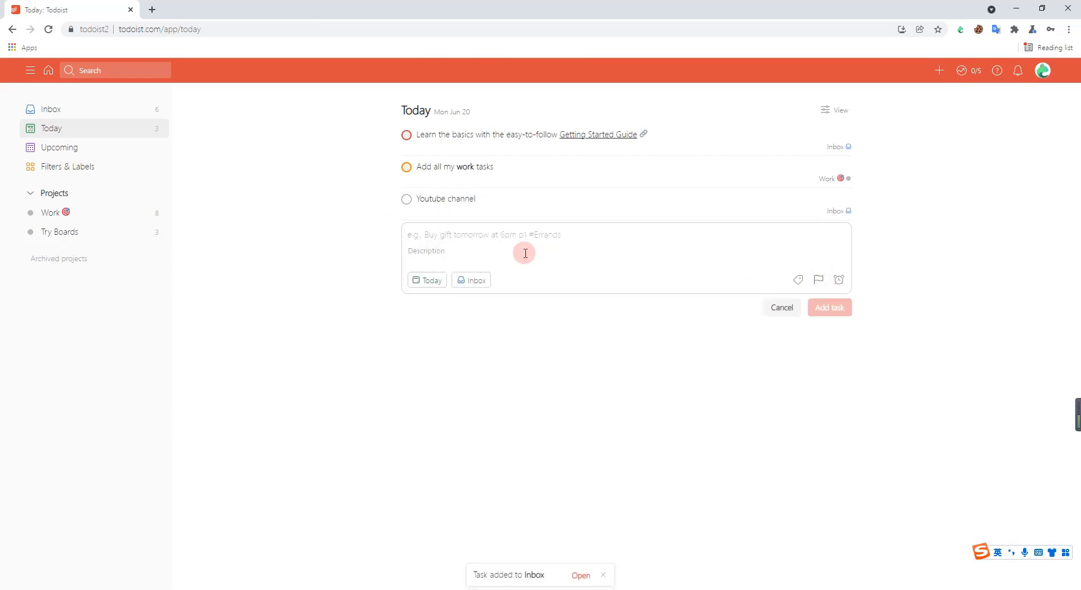
type("T")
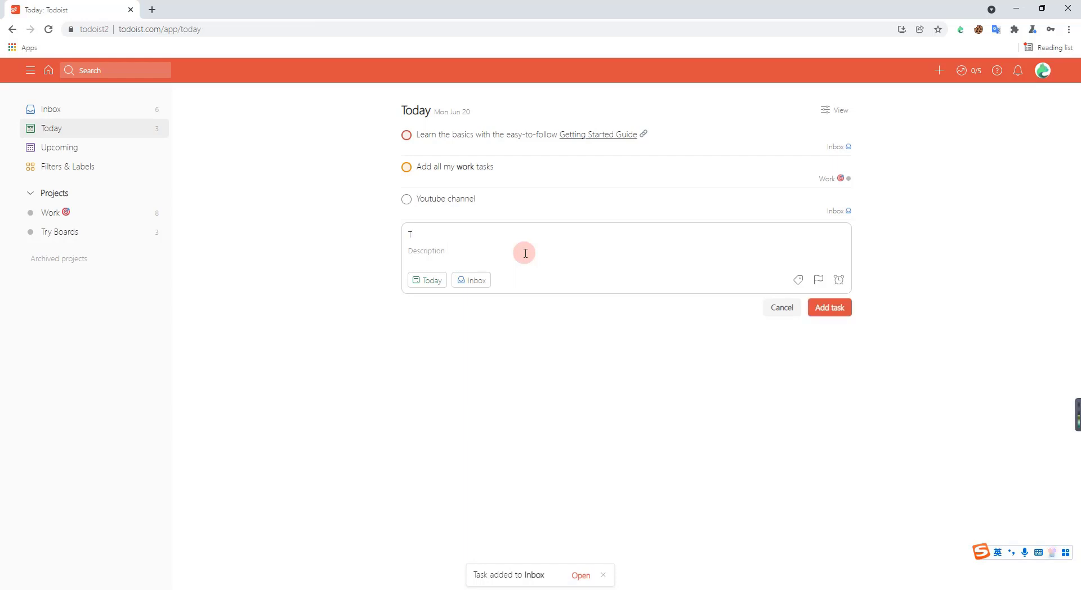
type("witter")
left_click(827, 308)
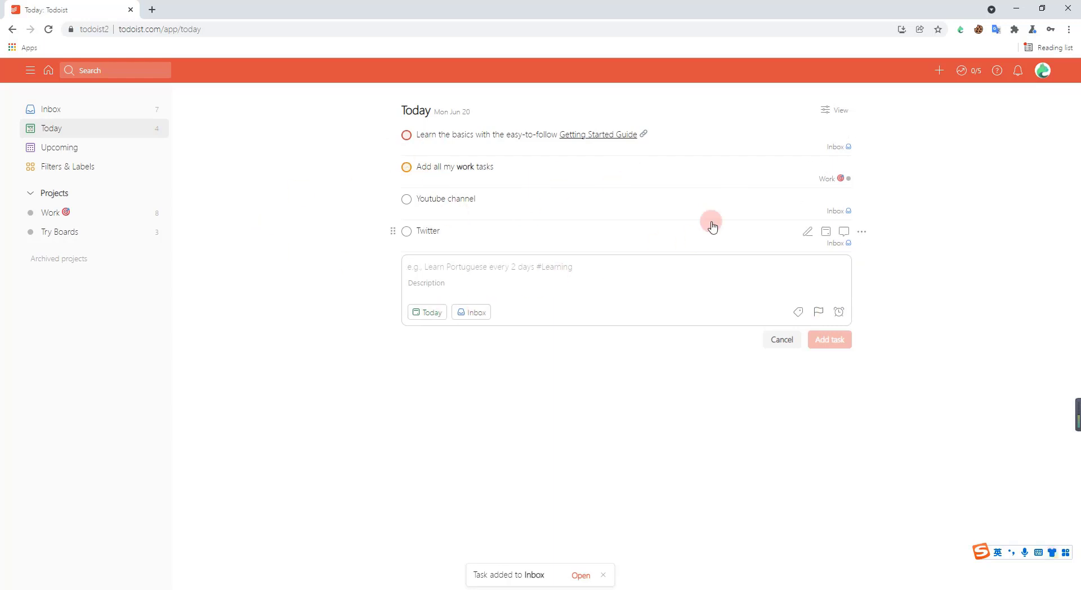
Step: View the tasks in the Work project and the Inbox, and return to today's list
left_click(839, 180)
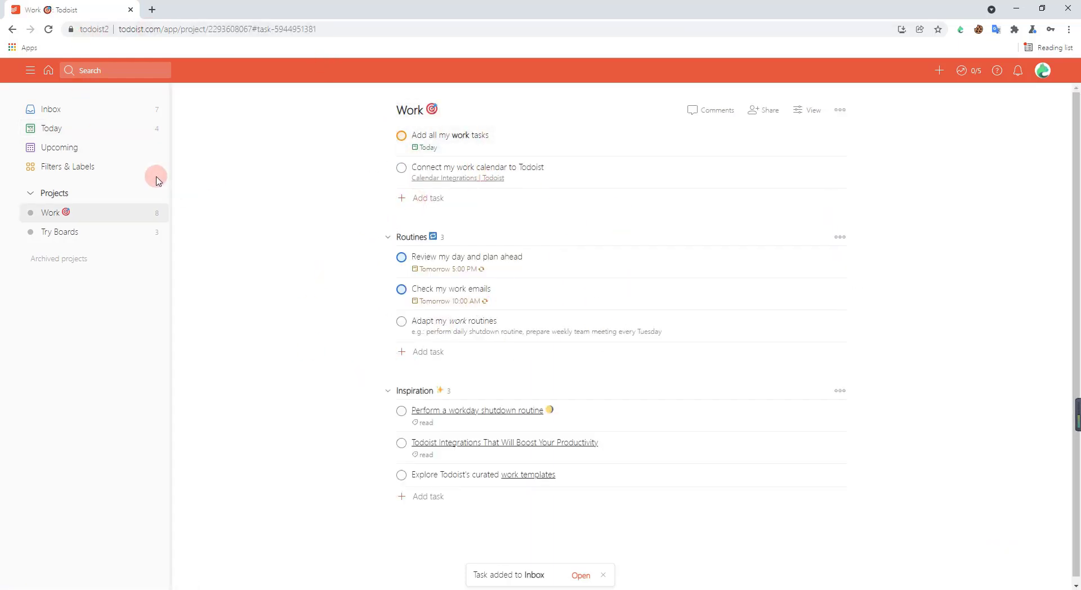
left_click(121, 109)
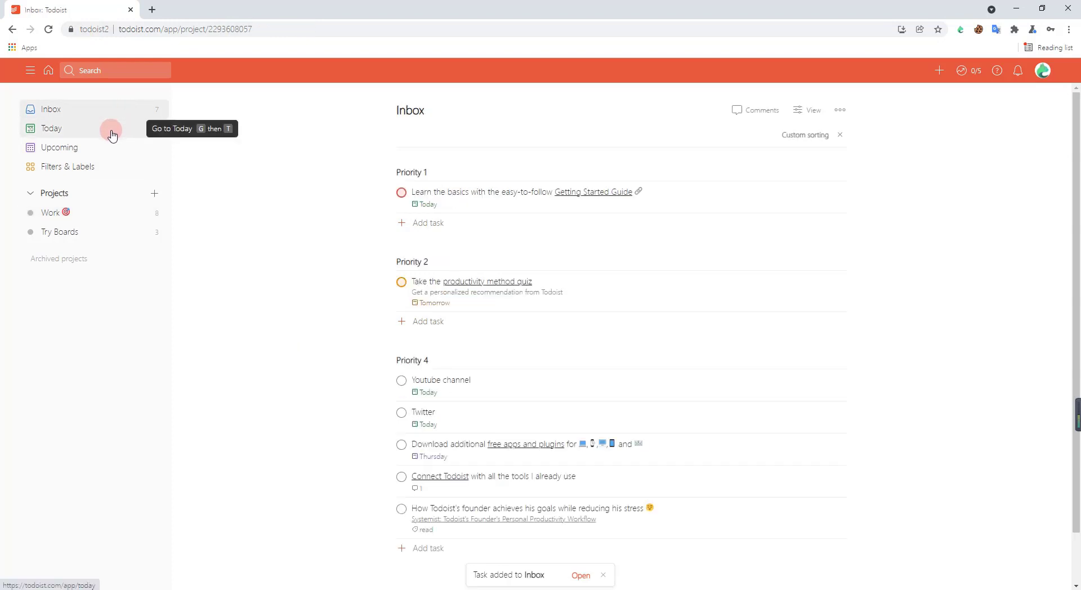
left_click(112, 135)
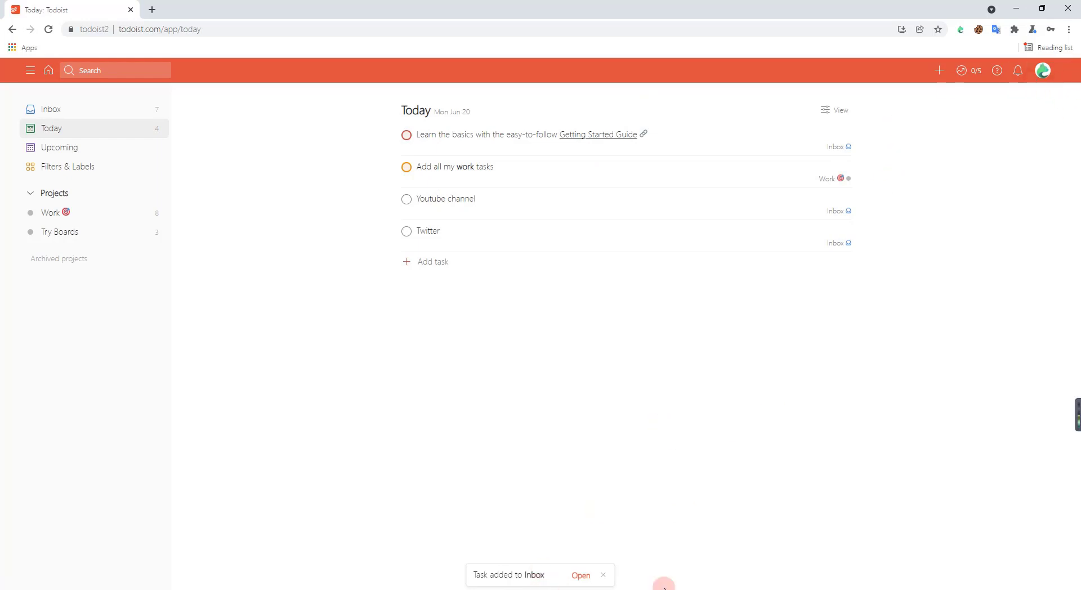
Step: Bring up the todoist1 profile's window and move it down to compare its today's list with the todoist2 window behind it
mouse_move(638, 589)
left_click(638, 555)
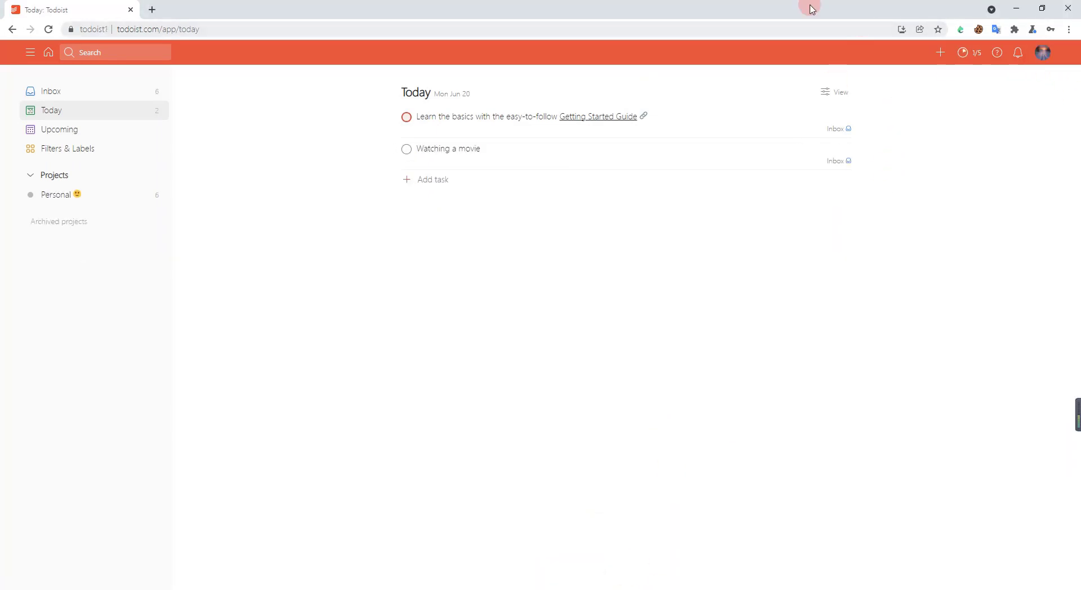
left_click_drag(797, 10, 789, 132)
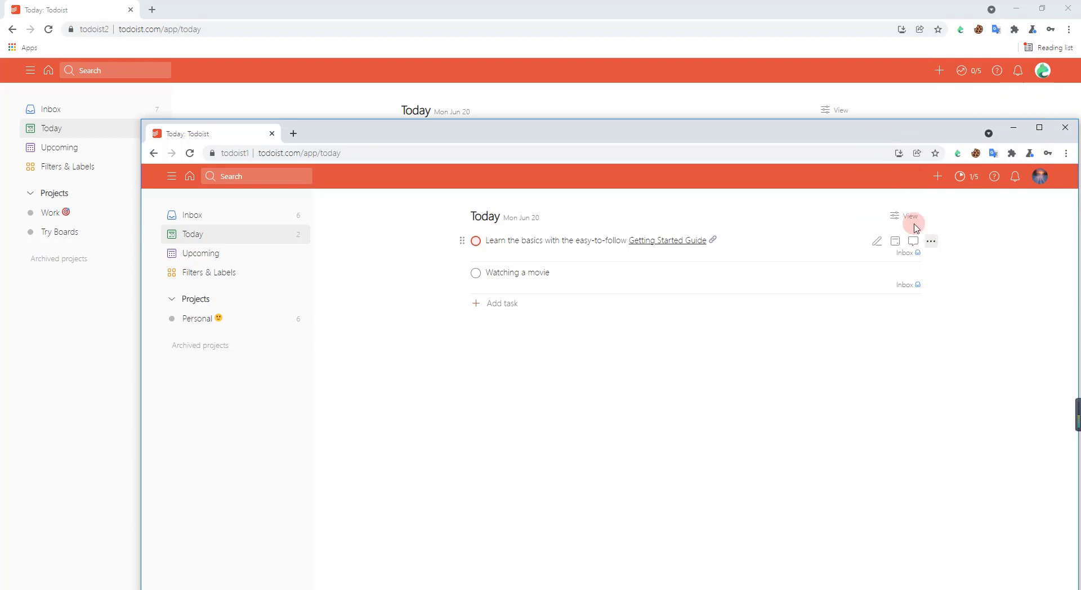
Step: Switch to Lalicat Browser and open the customer service contact details
key("alt+Tab")
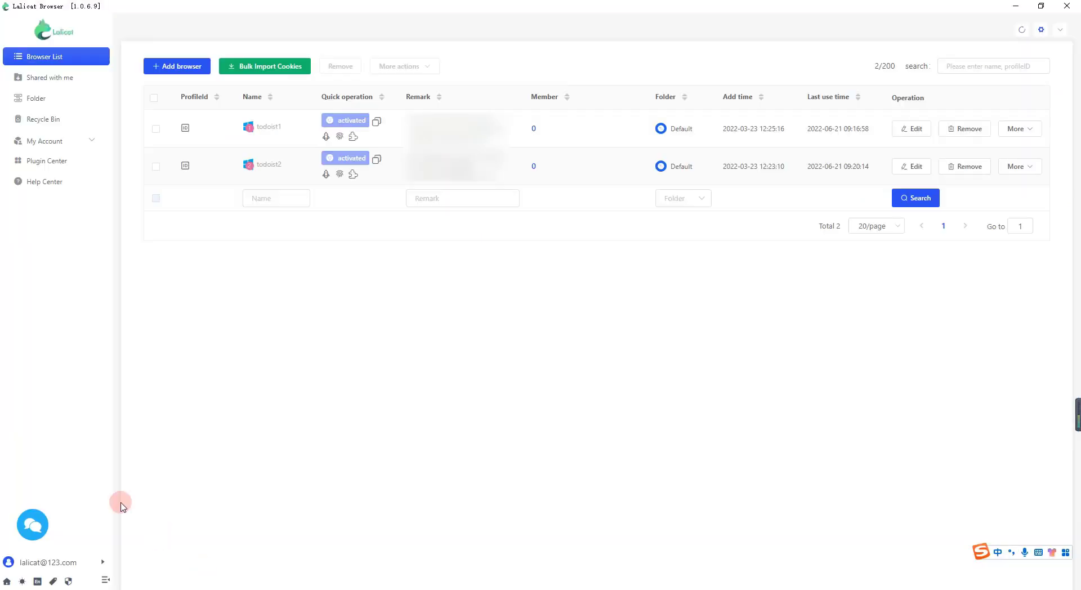
left_click(38, 516)
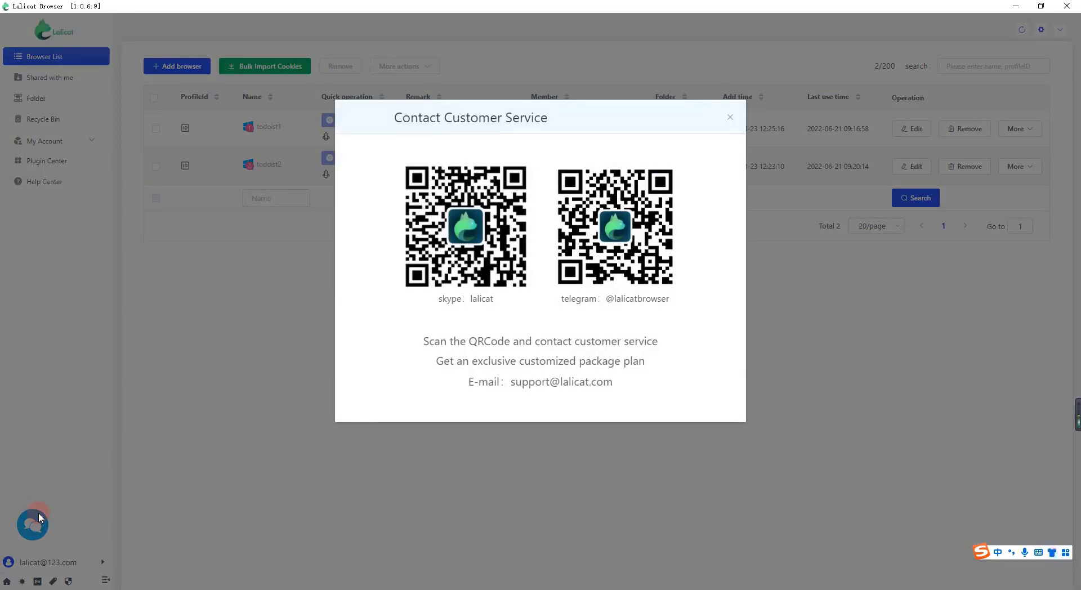